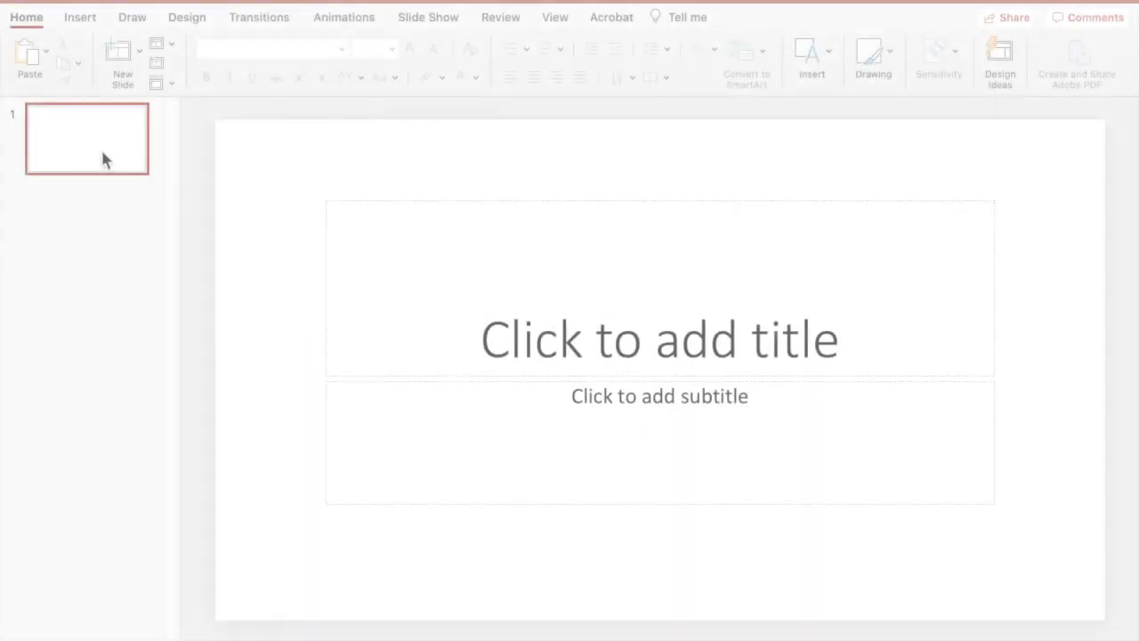
# Set the slide size to 8.5 × 11 in portrait, scaling the content up.
pyautogui.click(179, 21)
pyautogui.click(993, 57)
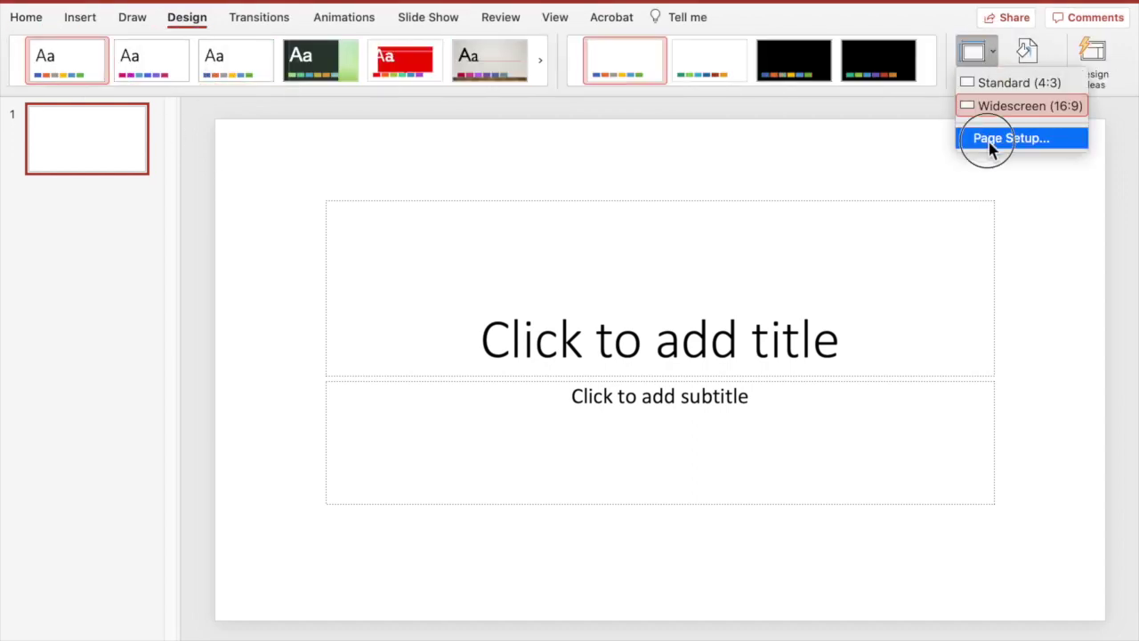
pyautogui.click(986, 140)
pyautogui.write('8.5')
pyautogui.press('Tab')
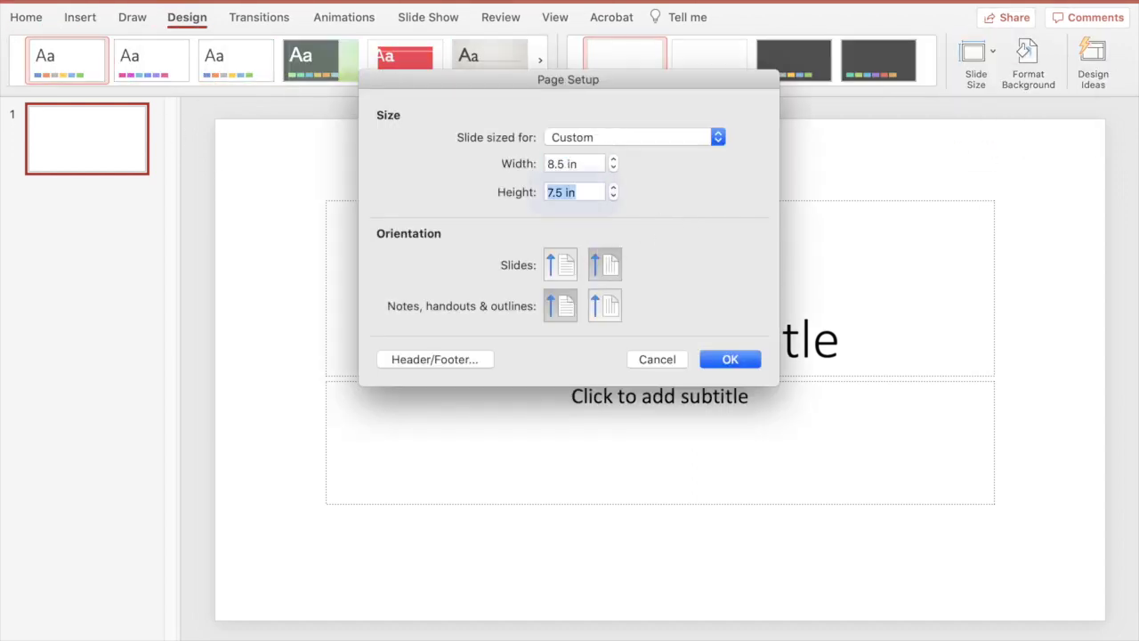
pyautogui.write('11')
pyautogui.click(722, 367)
pyautogui.click(735, 238)
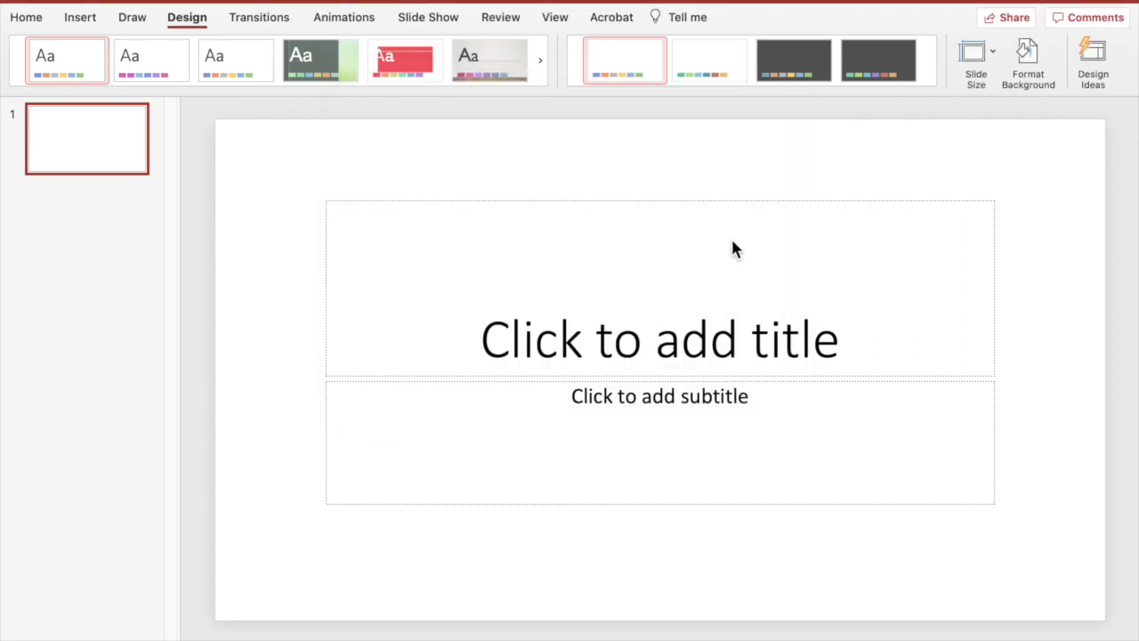
# Switch the slide to the Blank layout.
pyautogui.click(26, 18)
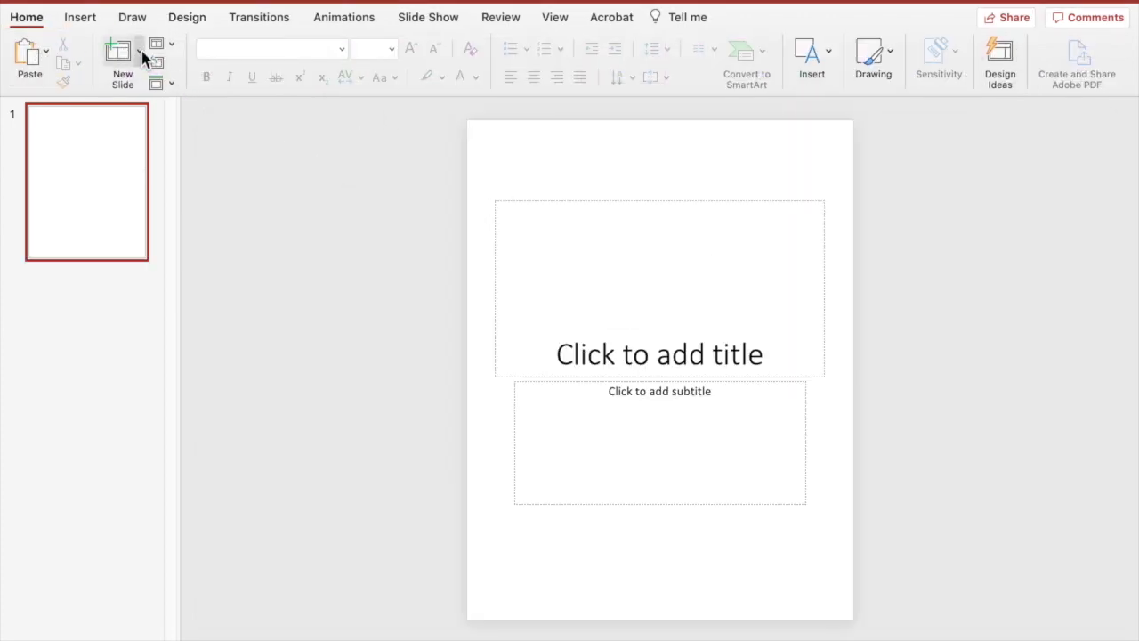
pyautogui.click(173, 46)
pyautogui.click(307, 251)
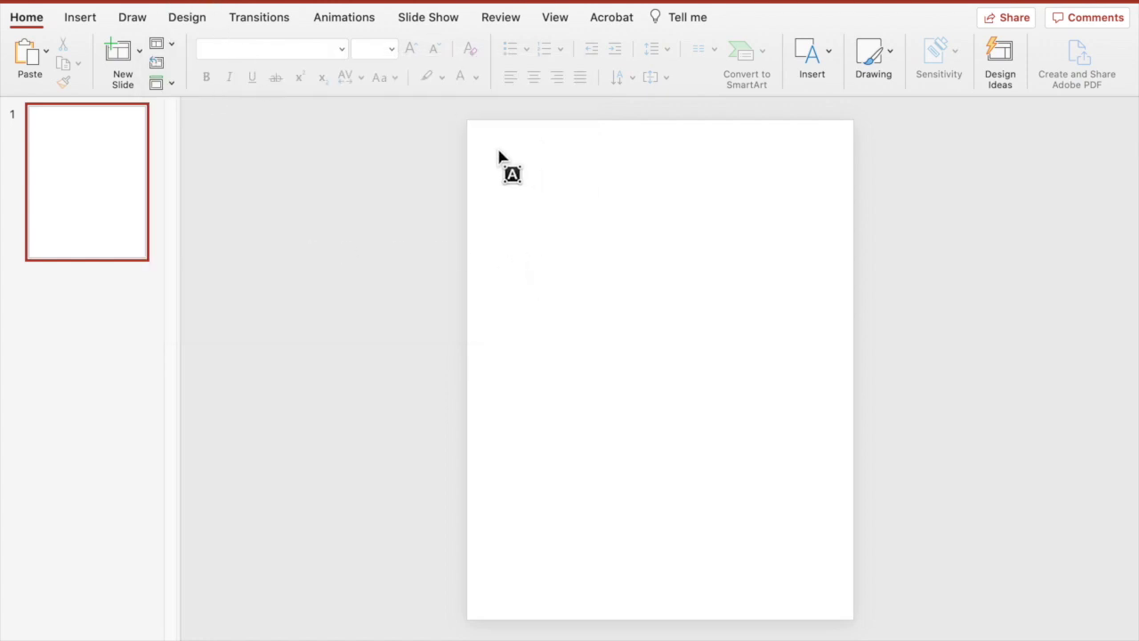
# Add a title text box 'Points, Lines, Line Segments, and Rays' in bold Century Gothic.
pyautogui.moveTo(501, 143); pyautogui.dragTo(791, 200)
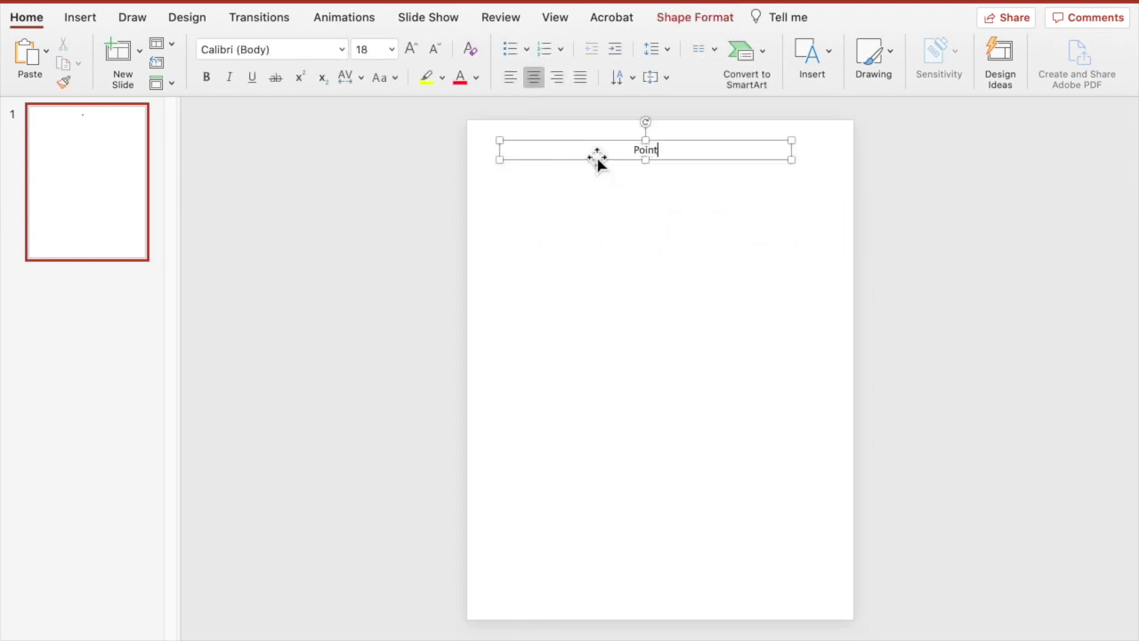
pyautogui.write('Points, Lines, Line Segments, and Rays')
pyautogui.press('super+a')
pyautogui.press('super+b')
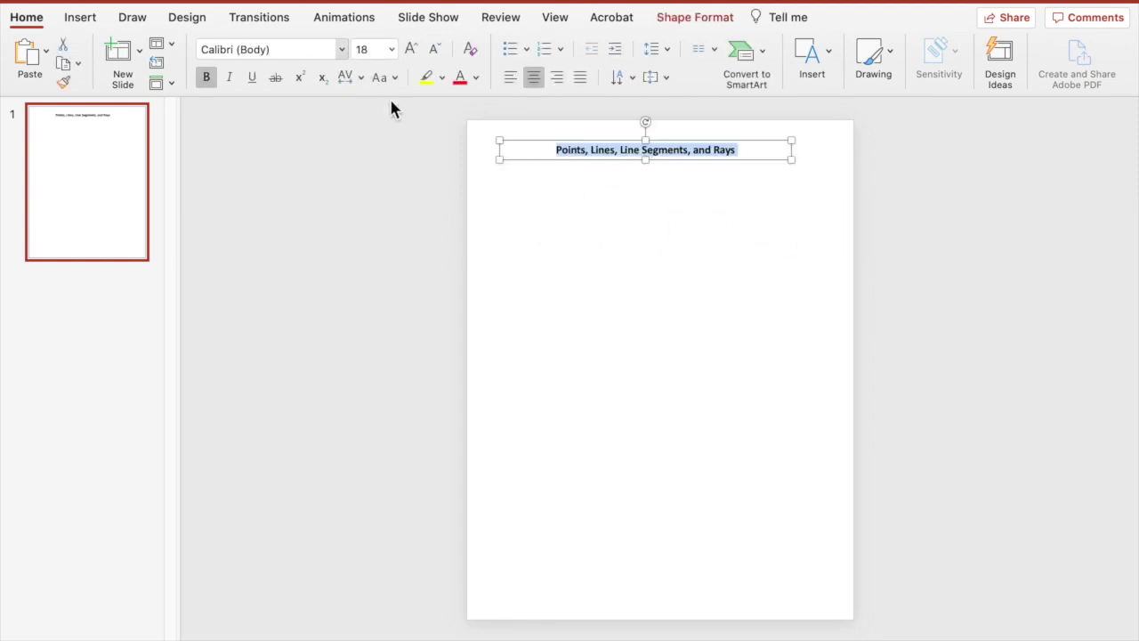
pyautogui.click(341, 49)
pyautogui.moveTo(466, 227)
pyautogui.moveTo(497, 194)
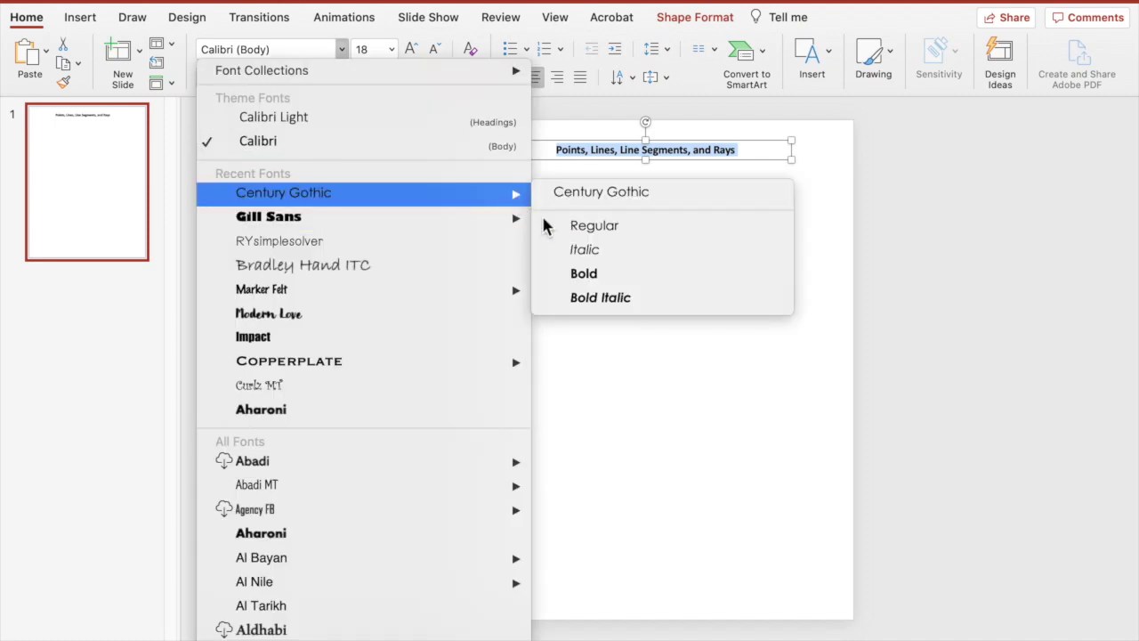
pyautogui.click(583, 273)
# Lower the title slightly and place a duplicate of it above, toward the left.
pyautogui.moveTo(598, 167); pyautogui.dragTo(595, 194)
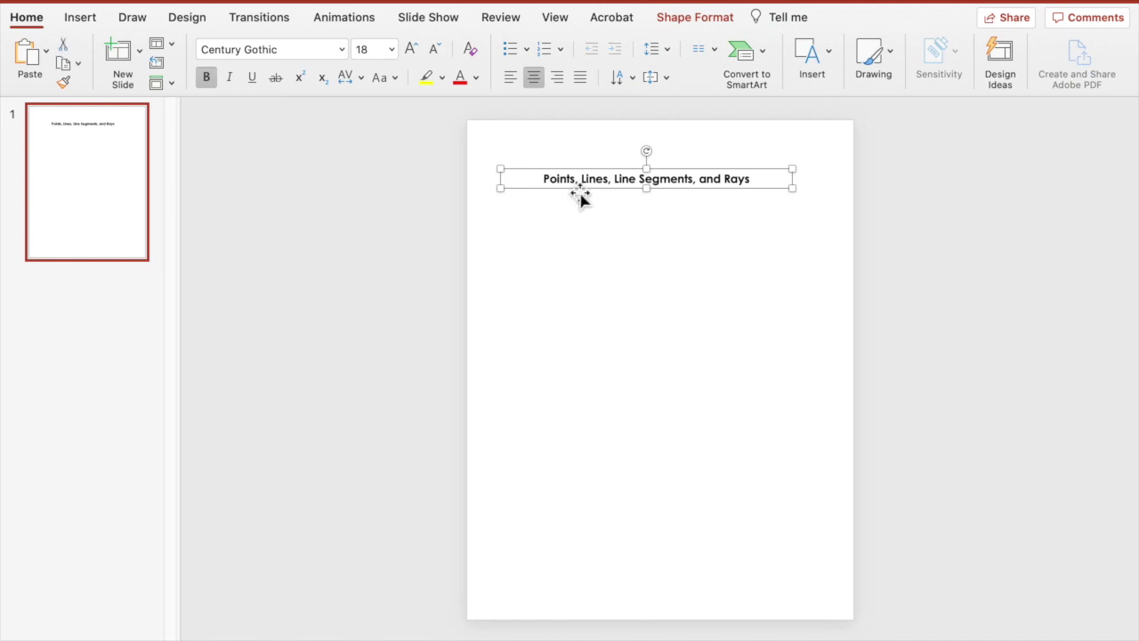
pyautogui.press('super+d')
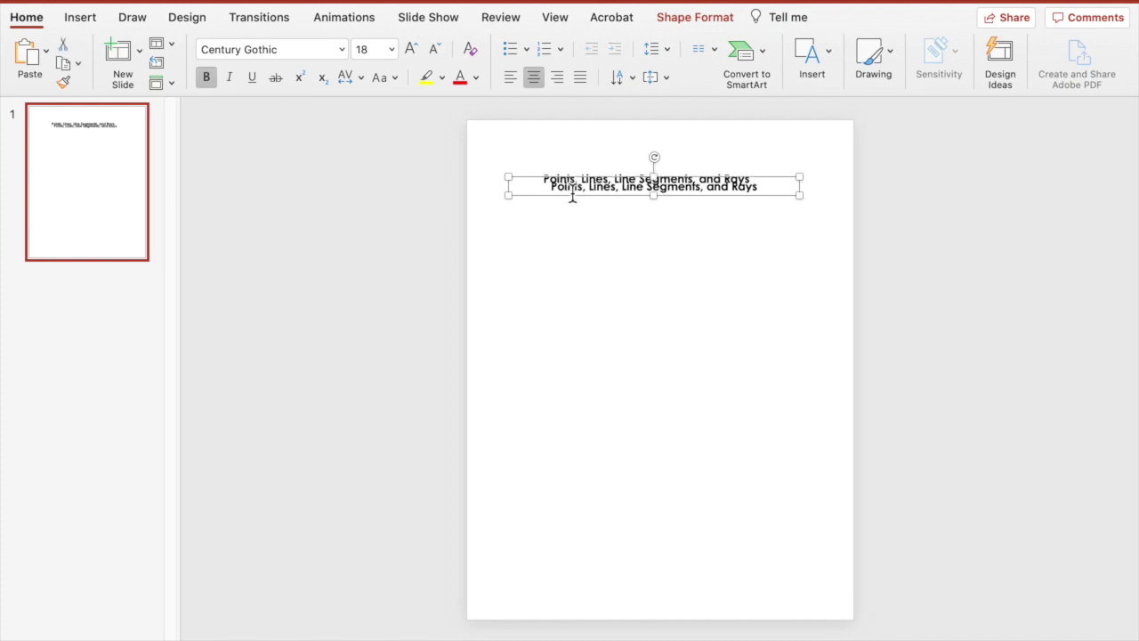
pyautogui.moveTo(570, 195); pyautogui.dragTo(741, 158)
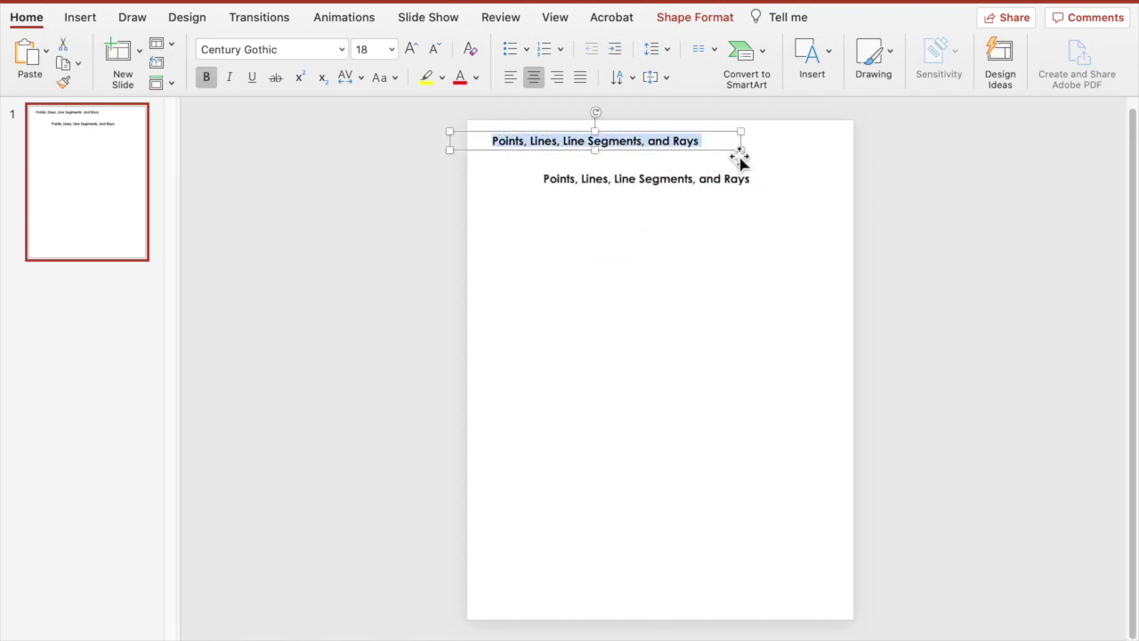
# Retype the copy as 'Name ____', insert 'Angles' into the title, and add a text box below.
pyautogui.write('Name ___')
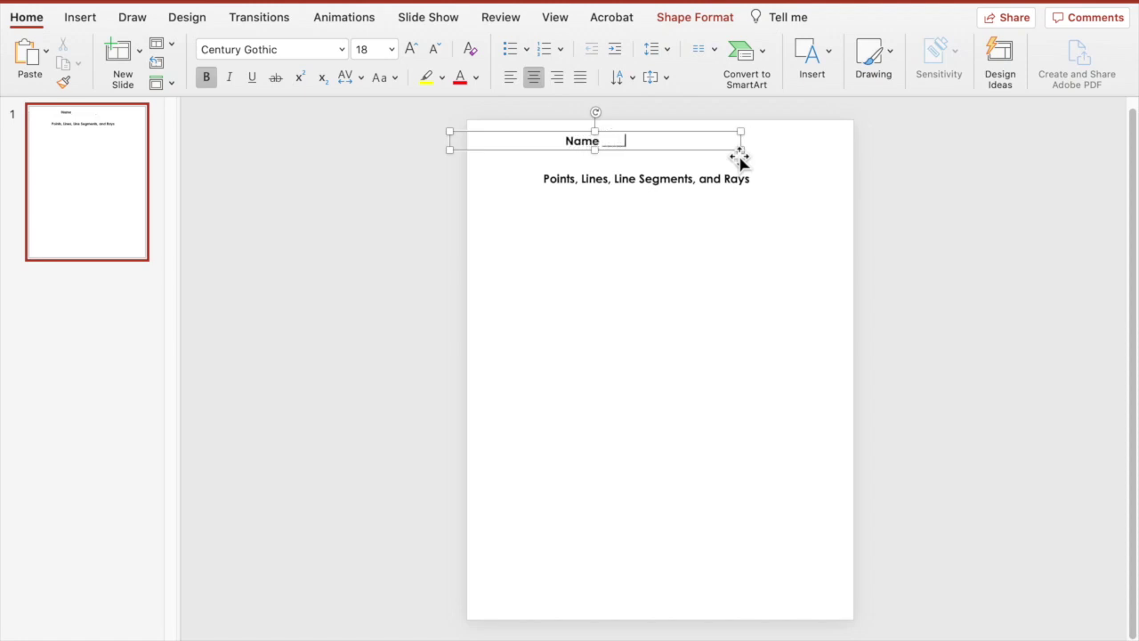
pyautogui.write('________________')
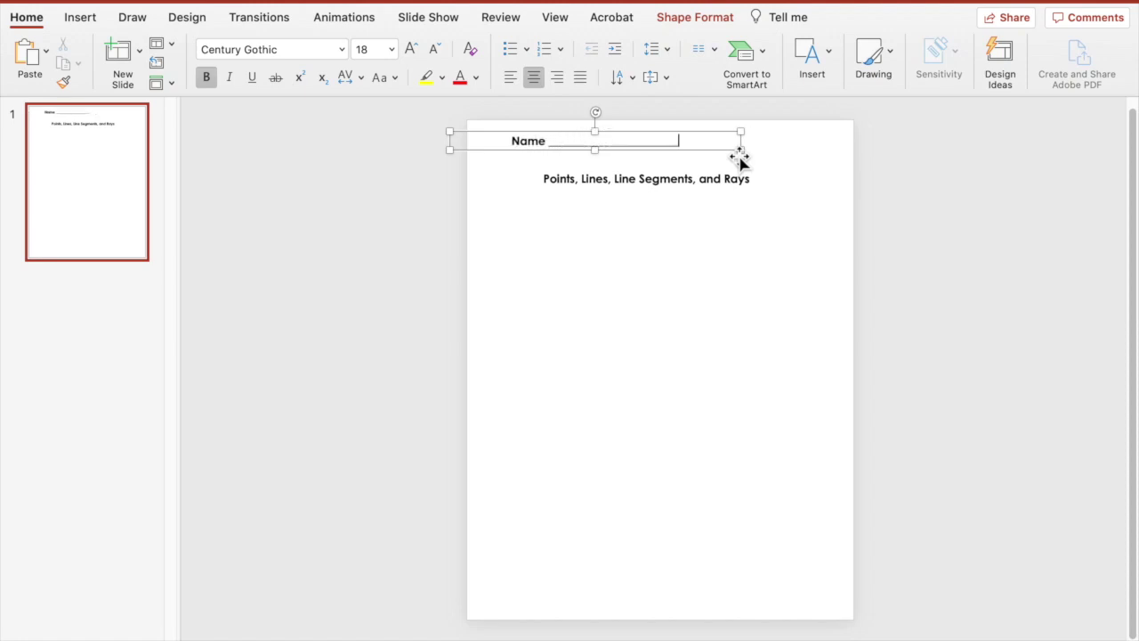
pyautogui.write('____')
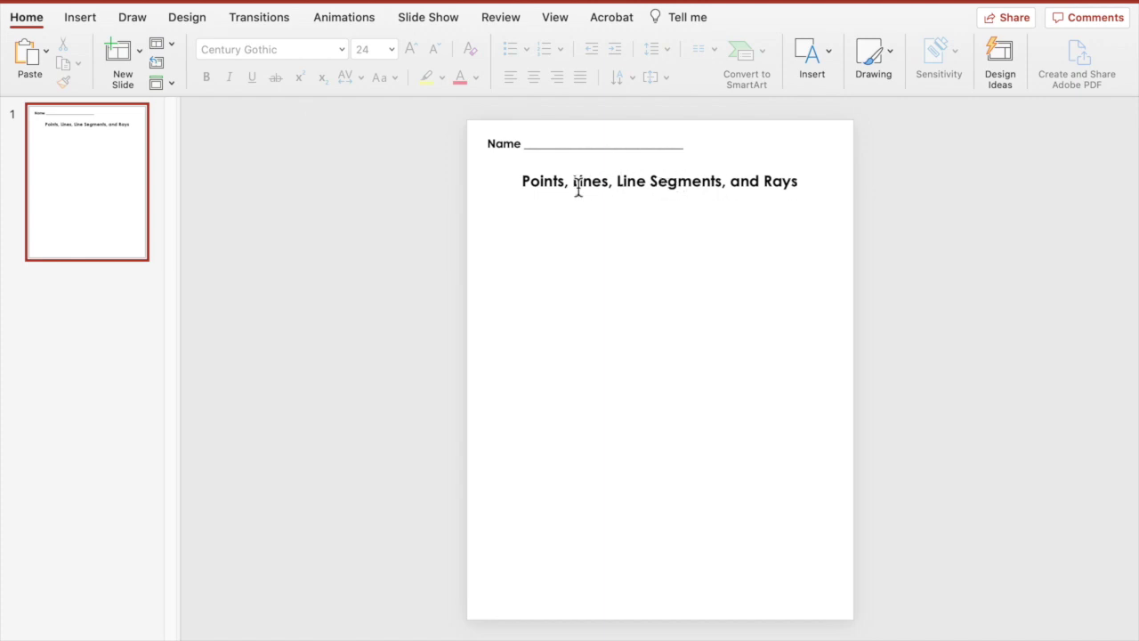
pyautogui.click(728, 184)
pyautogui.write('Ang')
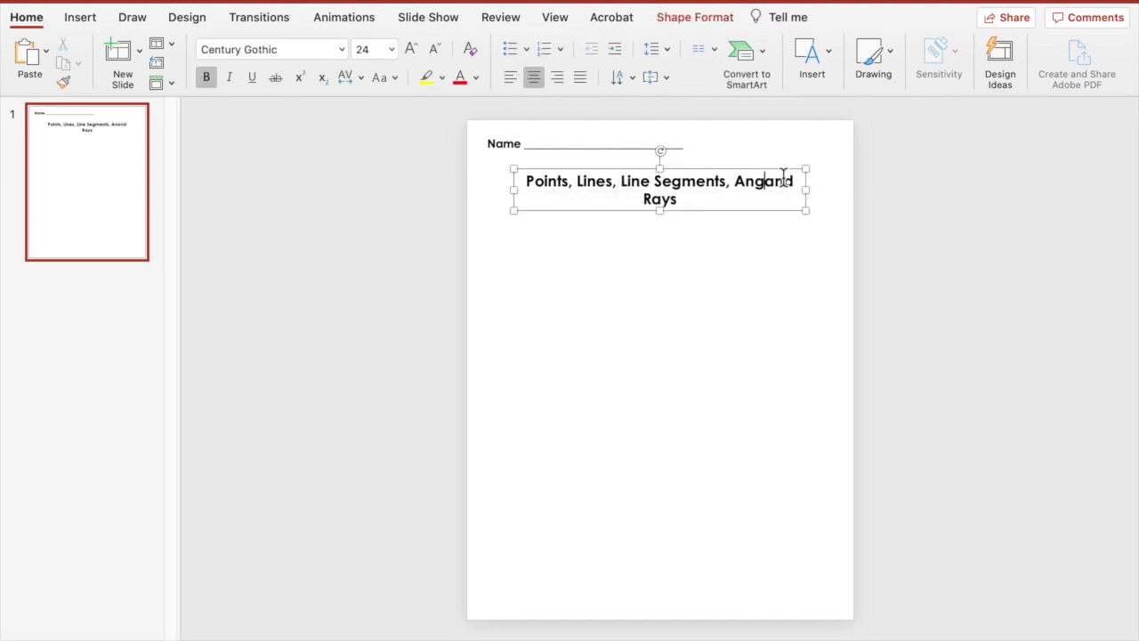
pyautogui.write('les')
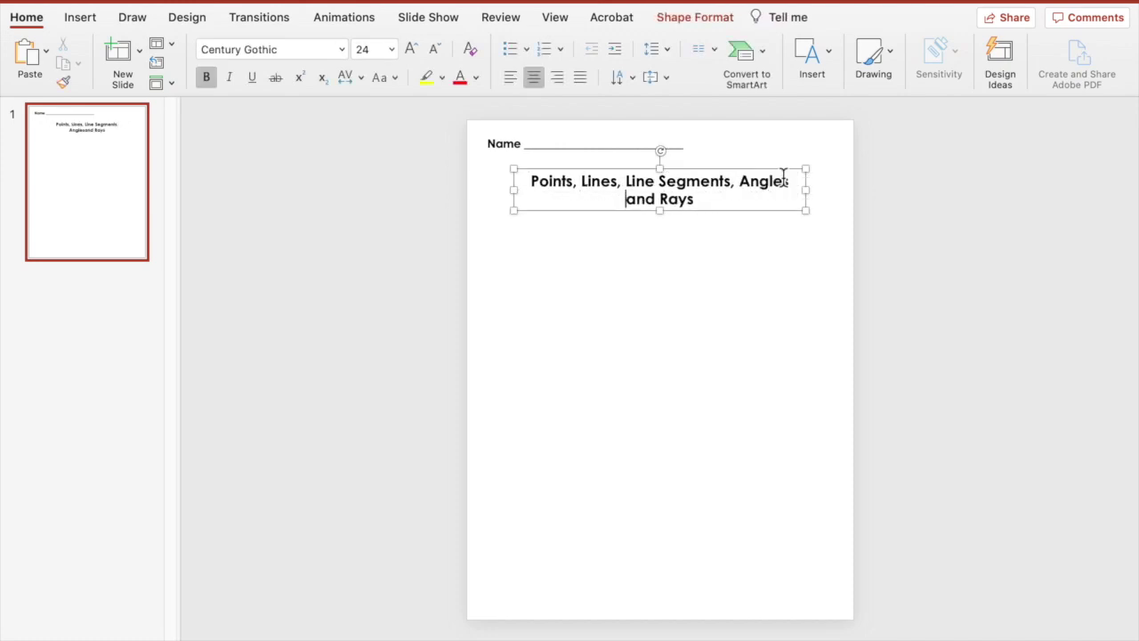
pyautogui.click(757, 356)
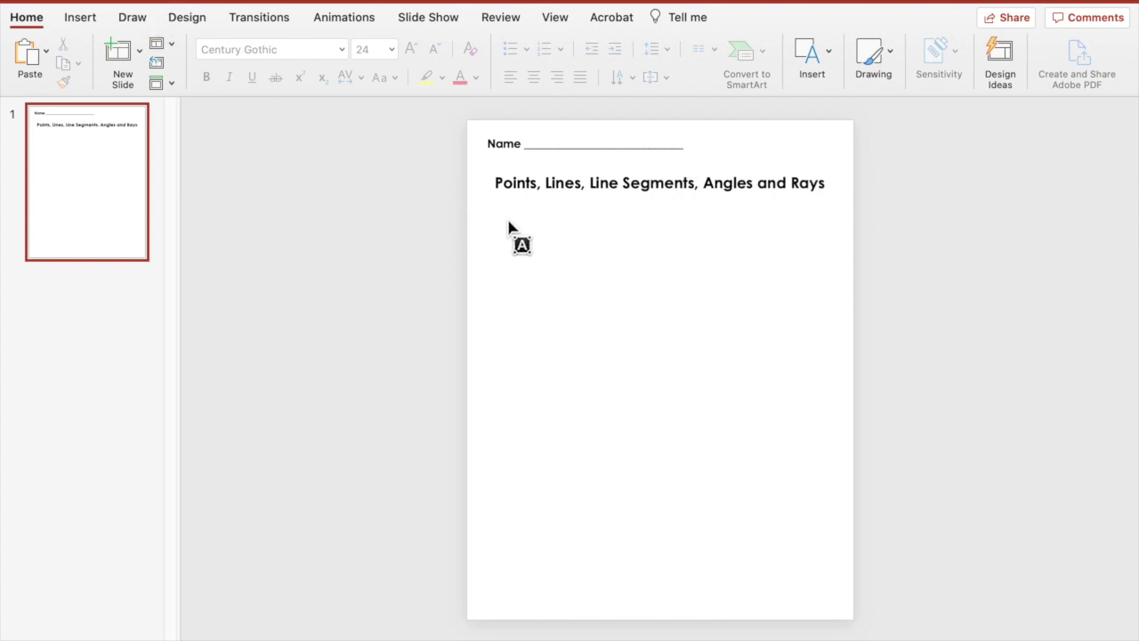
pyautogui.moveTo(502, 220)
pyautogui.mouseDown()
pyautogui.moveTo(559, 288)
pyautogui.moveTo(607, 305)
pyautogui.mouseUp()
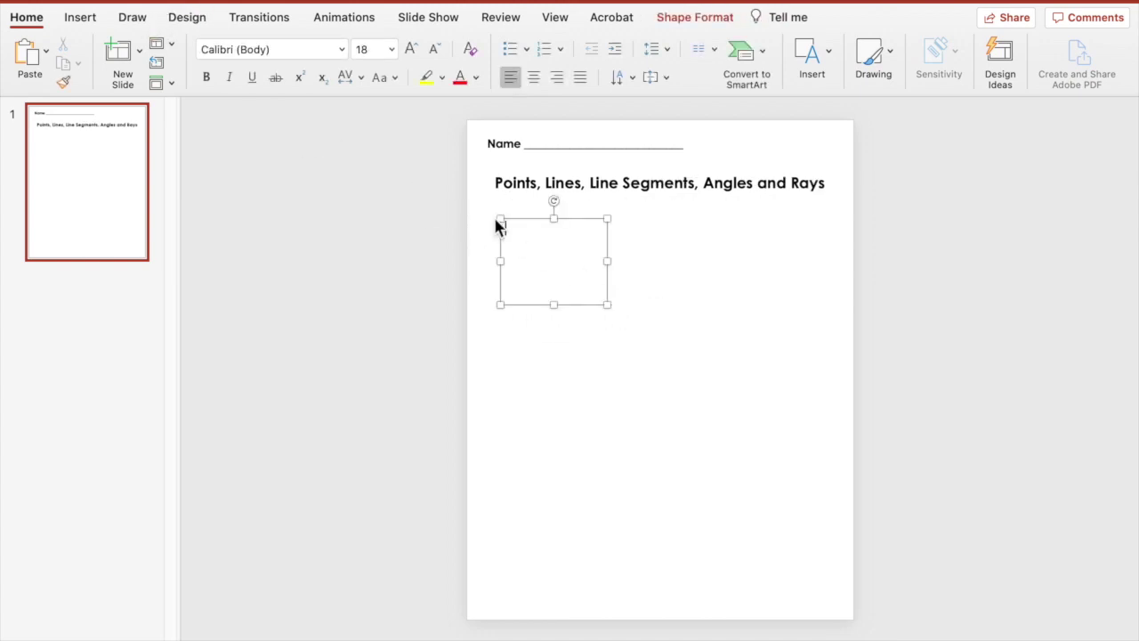
# Type the question label '1' in Century Gothic Regular.
pyautogui.write('1.')
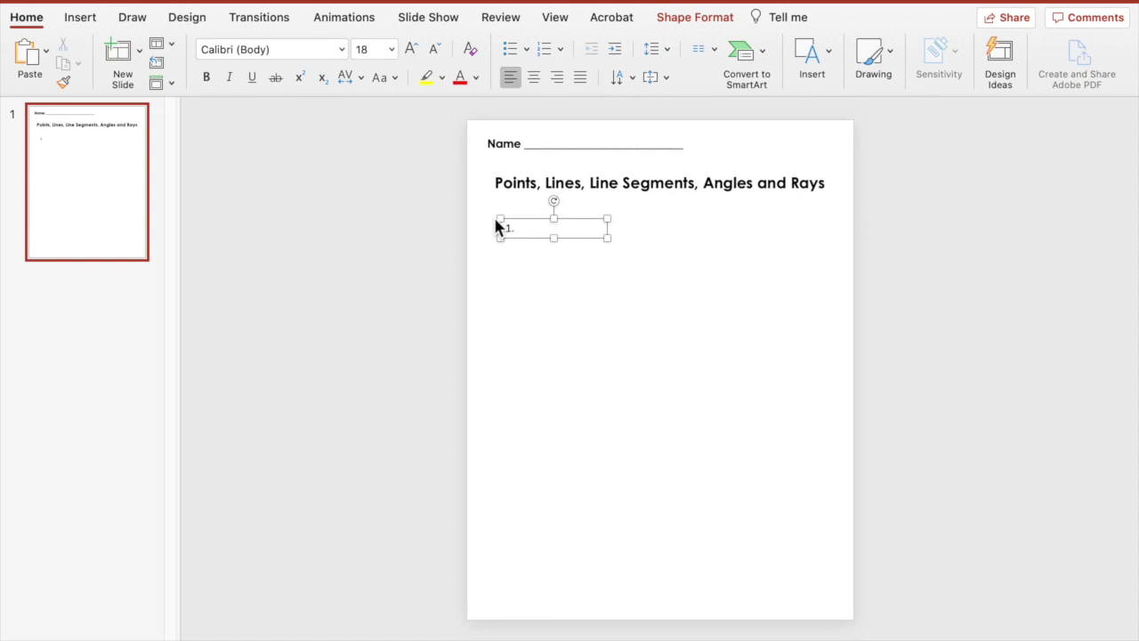
pyautogui.click(342, 49)
pyautogui.moveTo(364, 197)
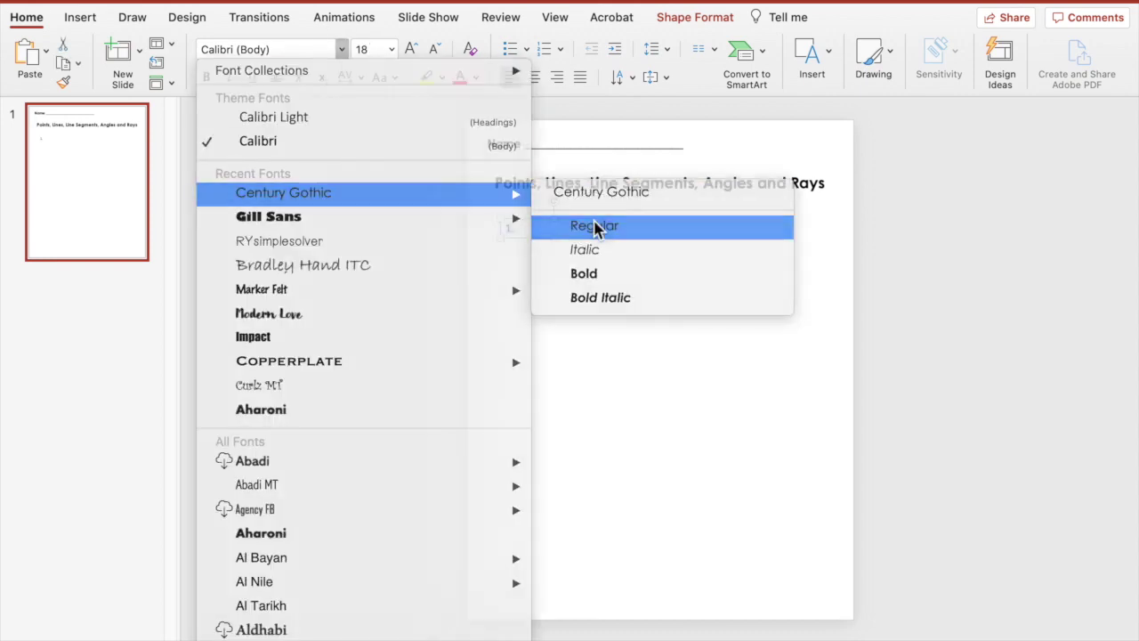
pyautogui.click(594, 226)
# Draw a small oval dot beside the 1. label.
pyautogui.click(227, 1)
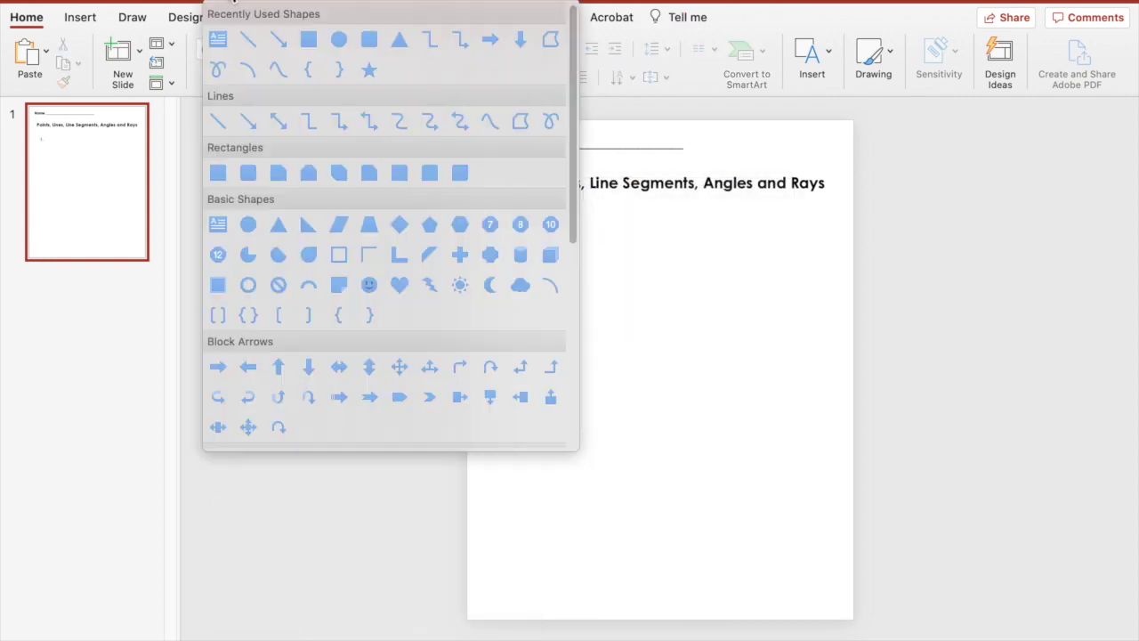
pyautogui.click(341, 41)
pyautogui.moveTo(531, 229); pyautogui.dragTo(556, 236)
pyautogui.click(561, 261)
pyautogui.click(568, 275)
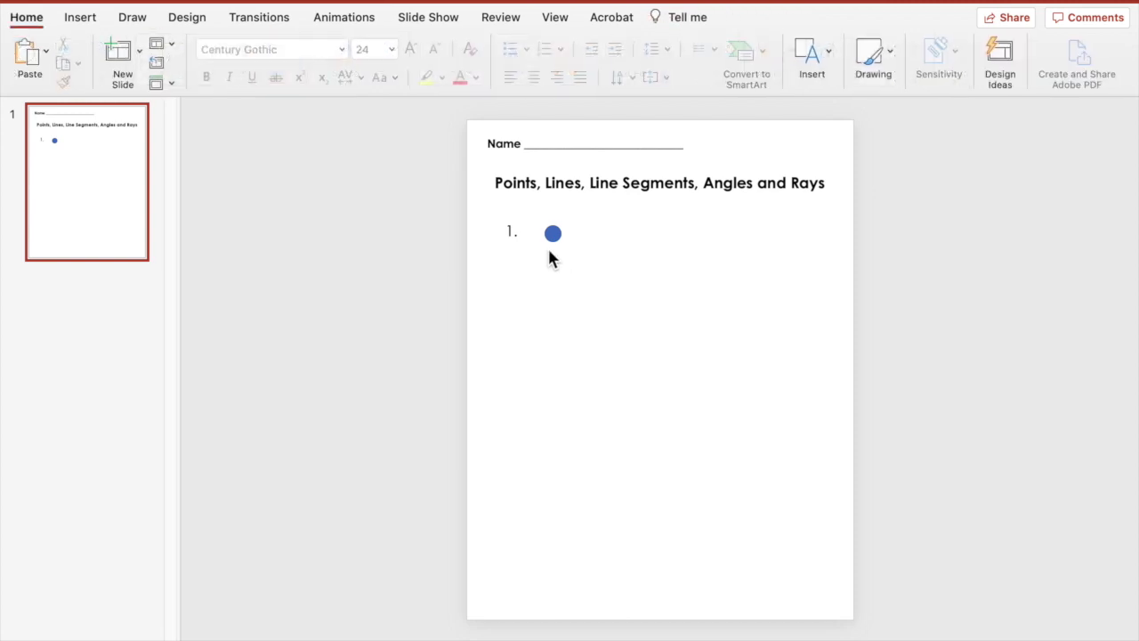
pyautogui.click(553, 234)
pyautogui.moveTo(554, 230); pyautogui.dragTo(554, 230)
# Give the dot a black fill and set its outline colour, then add a text box below question 1.
pyautogui.click(348, 56)
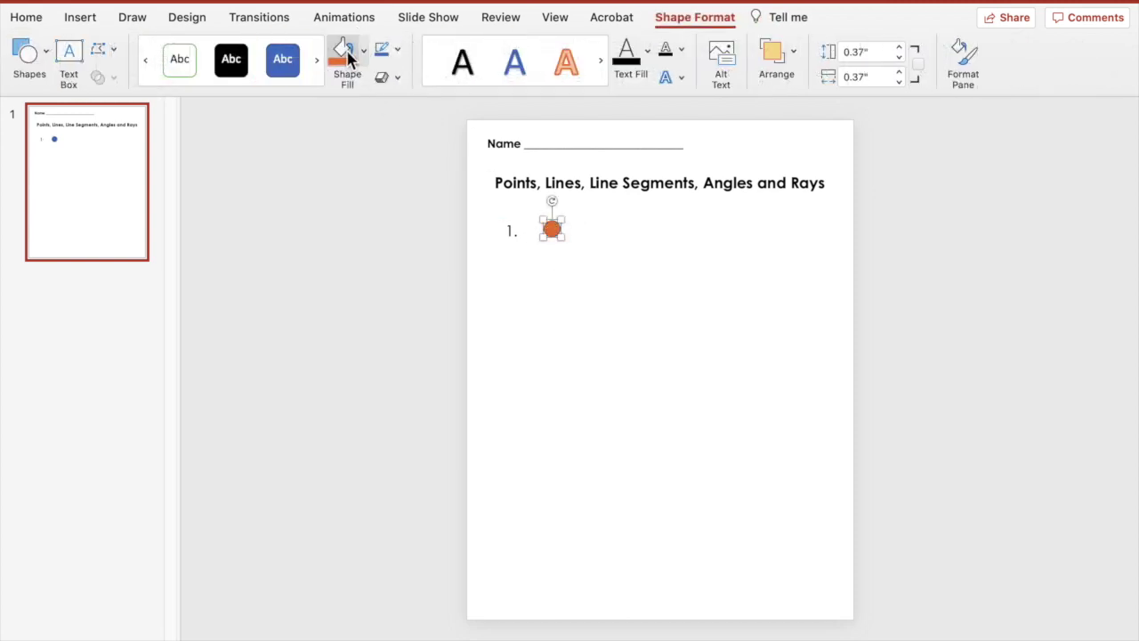
pyautogui.click(364, 50)
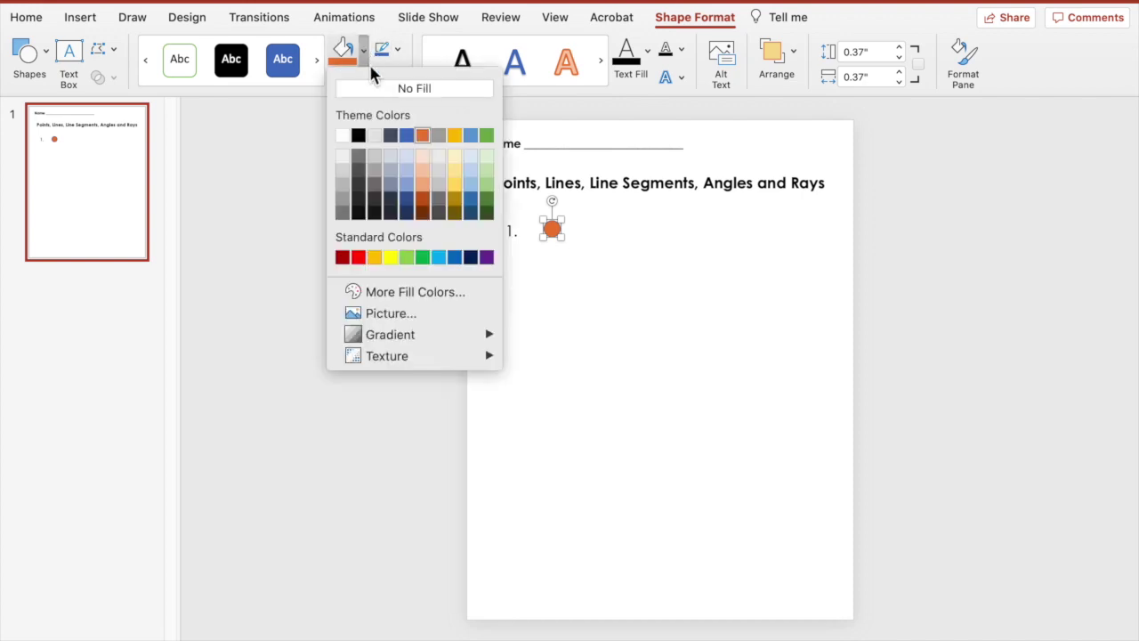
pyautogui.click(359, 134)
pyautogui.click(398, 51)
pyautogui.click(440, 120)
pyautogui.click(526, 257)
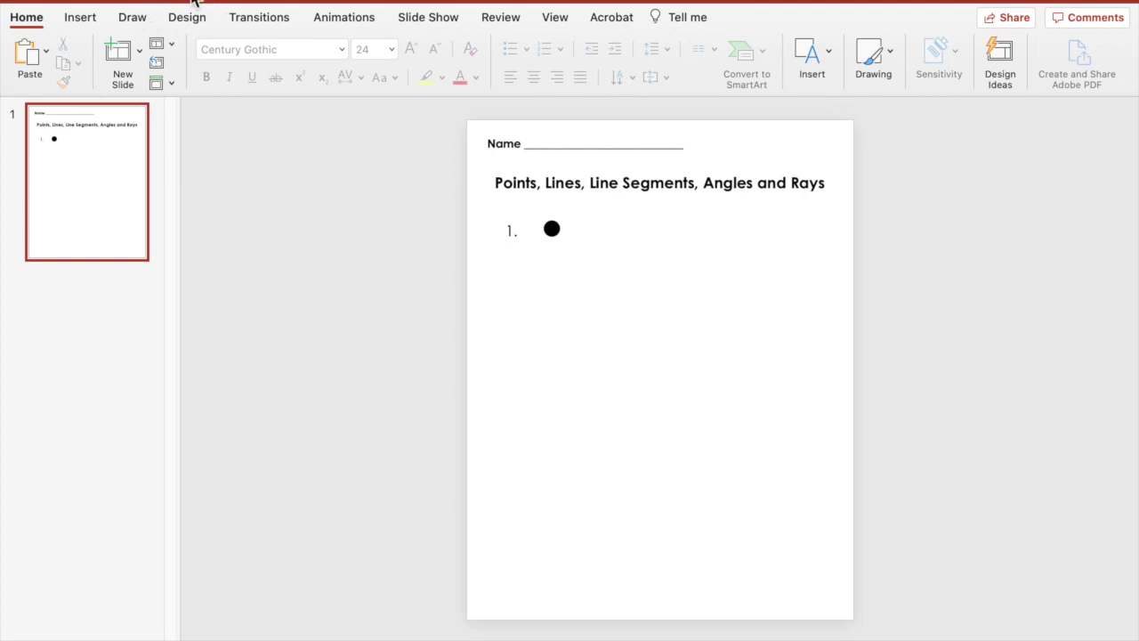
pyautogui.moveTo(500, 256); pyautogui.dragTo(650, 369)
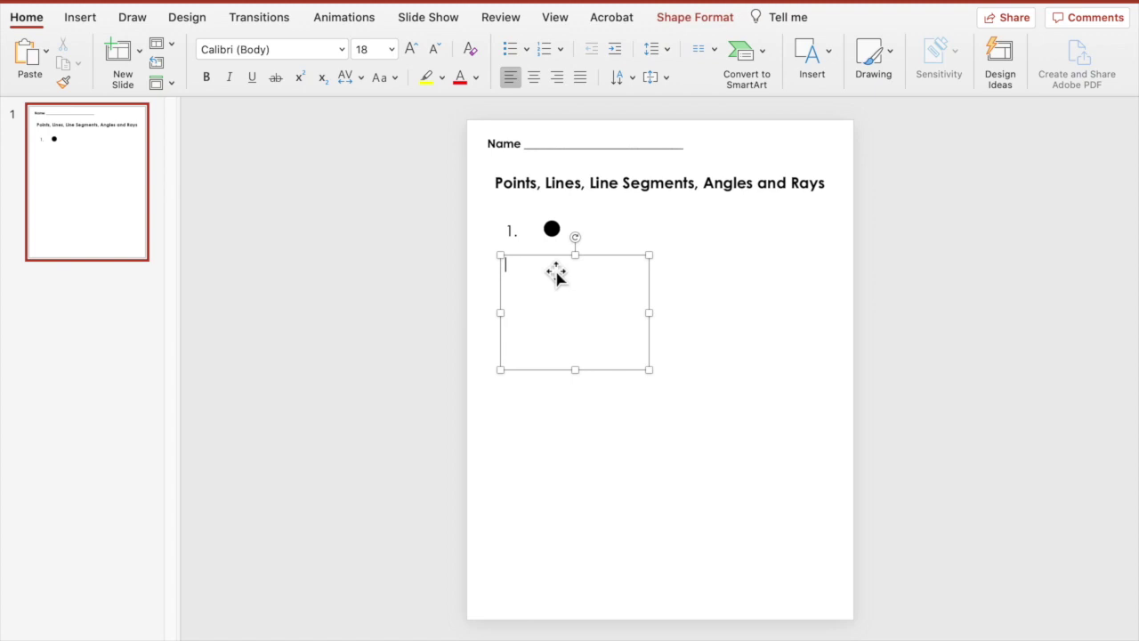
# Set the new text box to Century Gothic with a. b. c. lettered numbering.
pyautogui.click(342, 49)
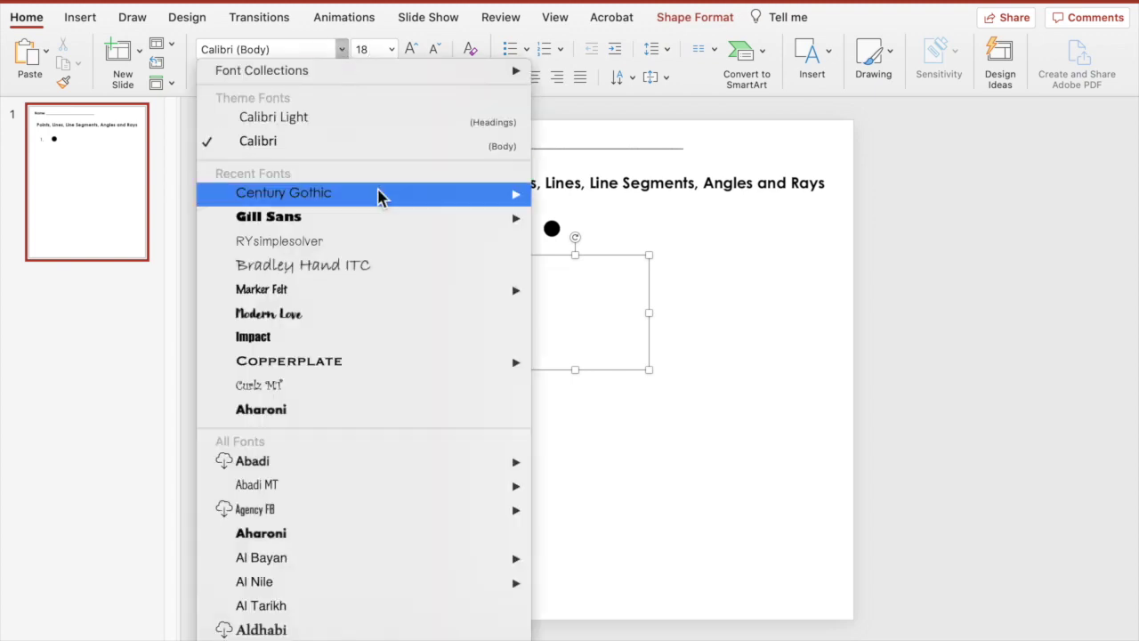
pyautogui.moveTo(377, 195)
pyautogui.click(587, 237)
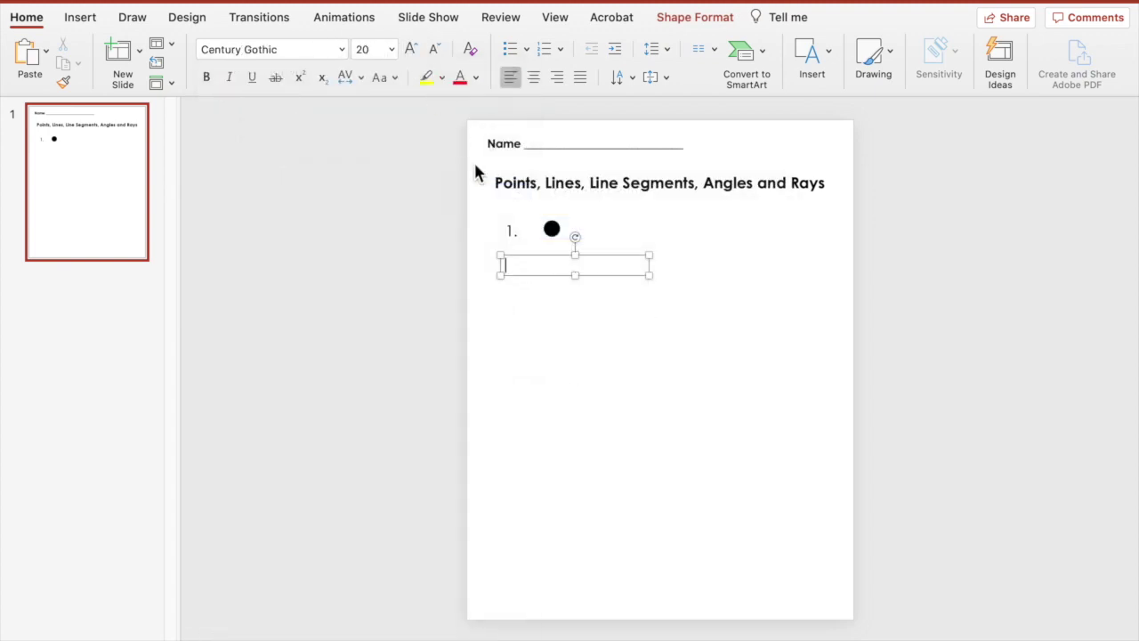
pyautogui.click(561, 50)
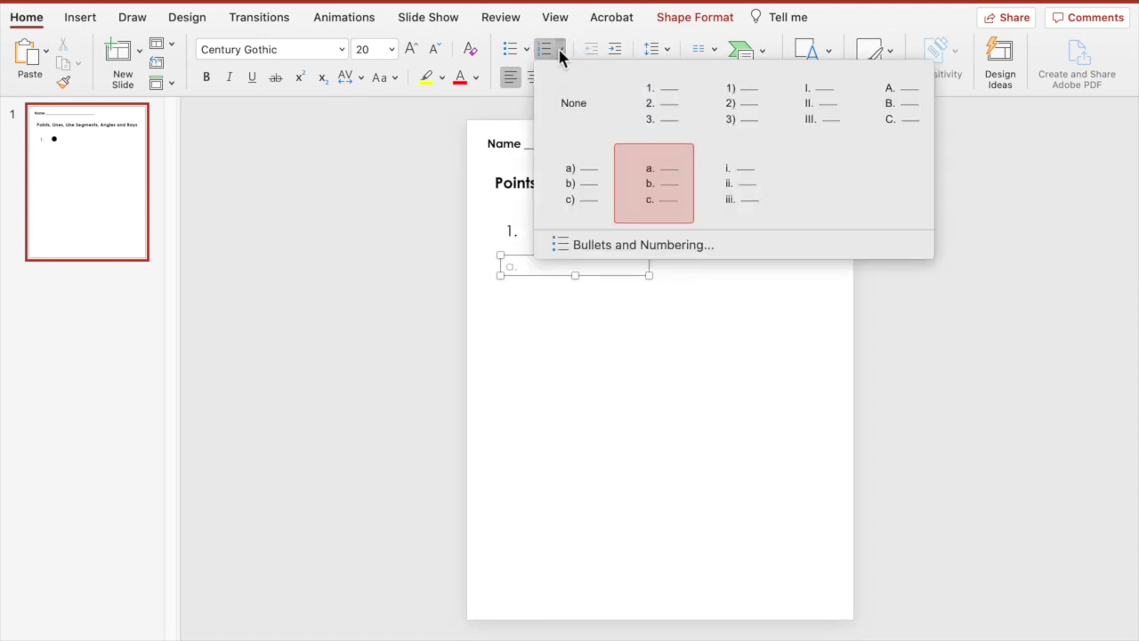
pyautogui.click(674, 180)
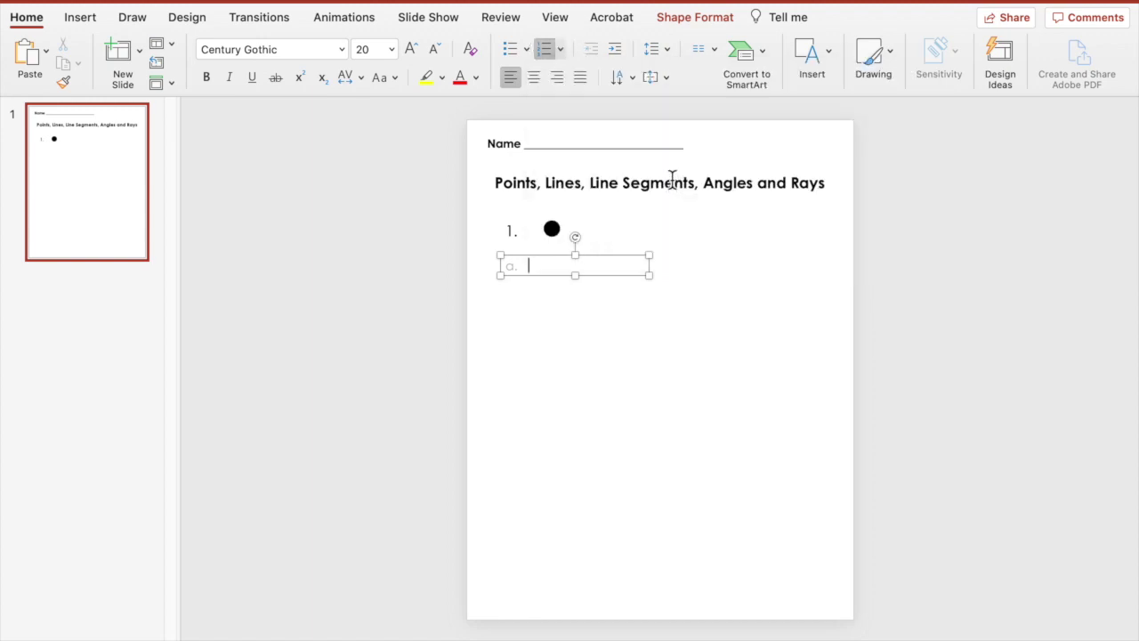
# Enter the four answer choices: Line, ray, point, angle.
pyautogui.write('Line')
pyautogui.press('Return')
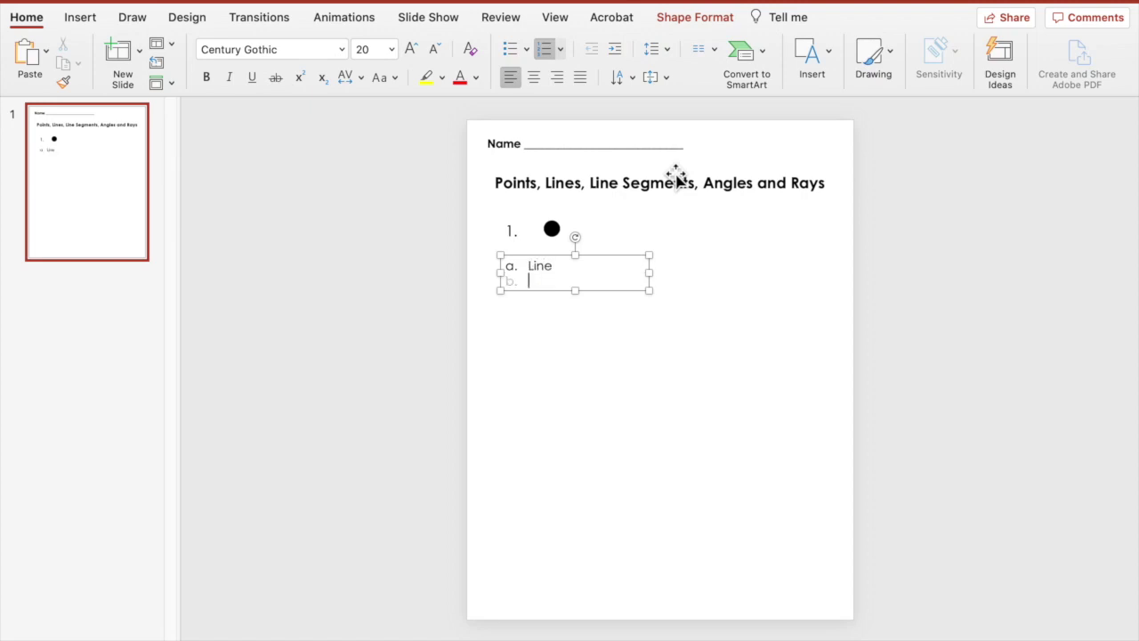
pyautogui.write('ray')
pyautogui.press('Return')
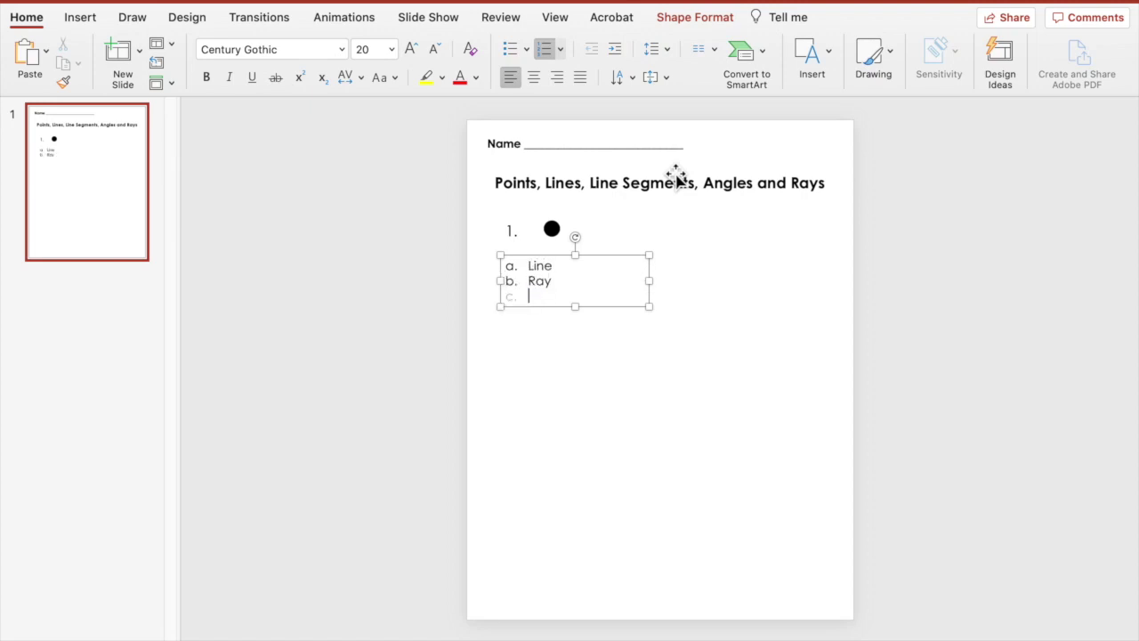
pyautogui.write('point')
pyautogui.press('Return')
pyautogui.write('angle')
pyautogui.press('Return')
pyautogui.press('BackSpace')
pyautogui.press('BackSpace')
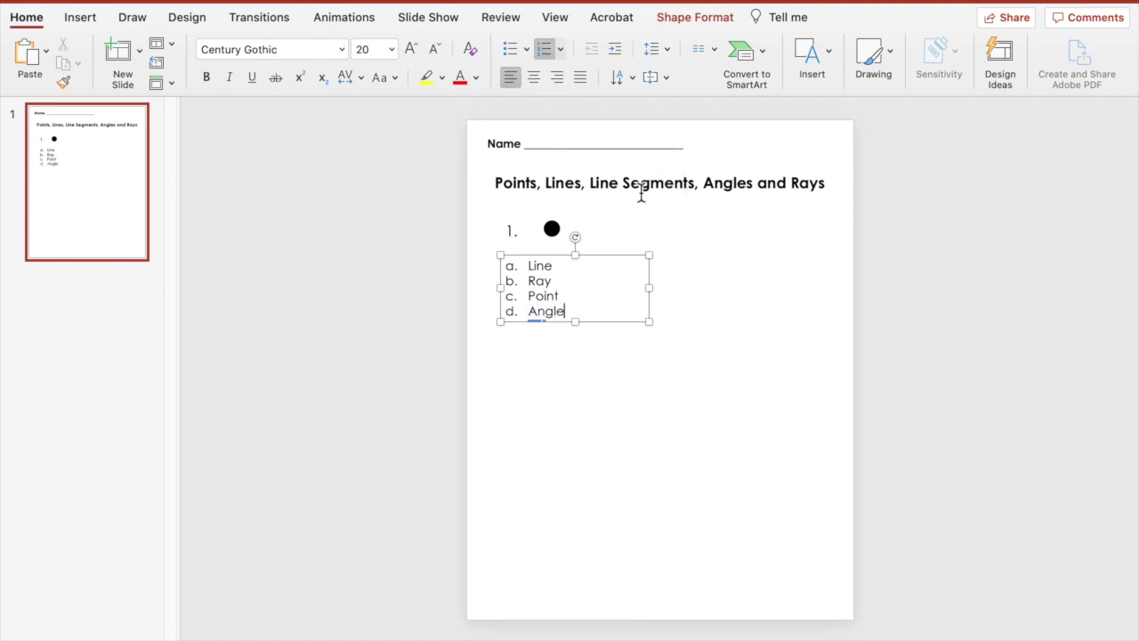
# Change all four answer choices to lowercase.
pyautogui.click(564, 339)
pyautogui.click(574, 300)
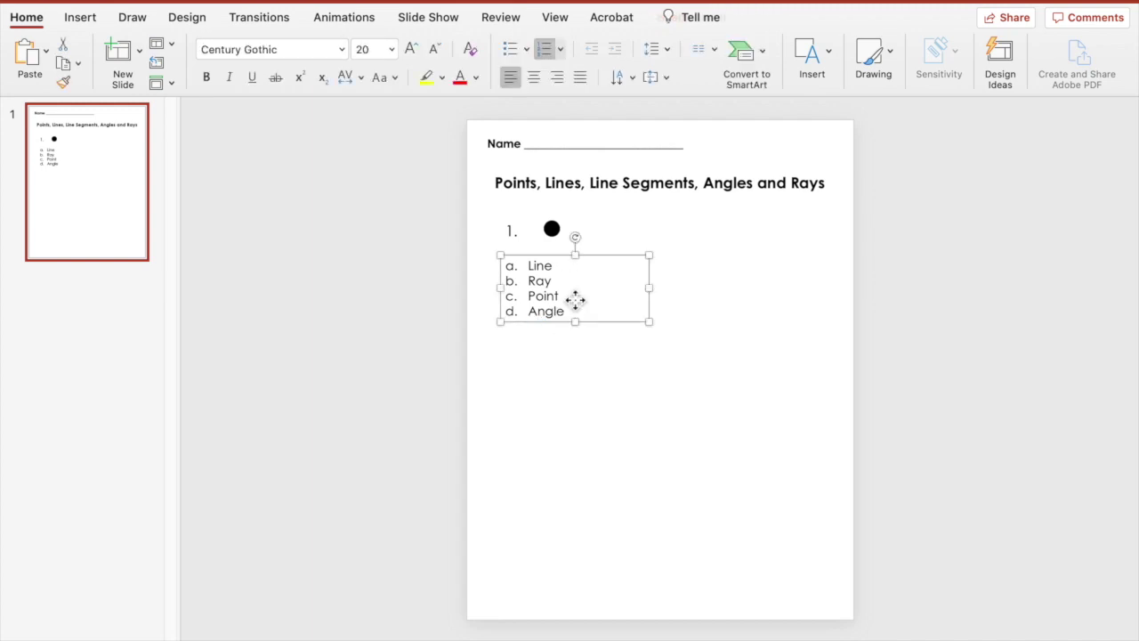
pyautogui.click(566, 312)
pyautogui.moveTo(566, 312); pyautogui.dragTo(523, 269)
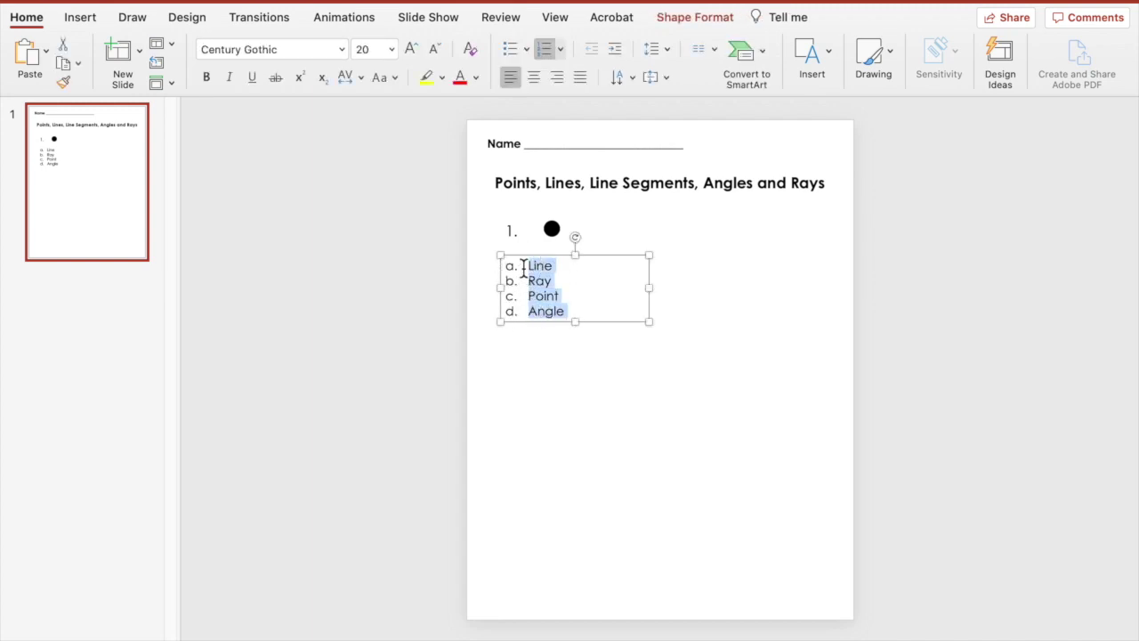
pyautogui.click(381, 77)
pyautogui.click(402, 125)
# Highlight all four answer choices again.
pyautogui.click(544, 340)
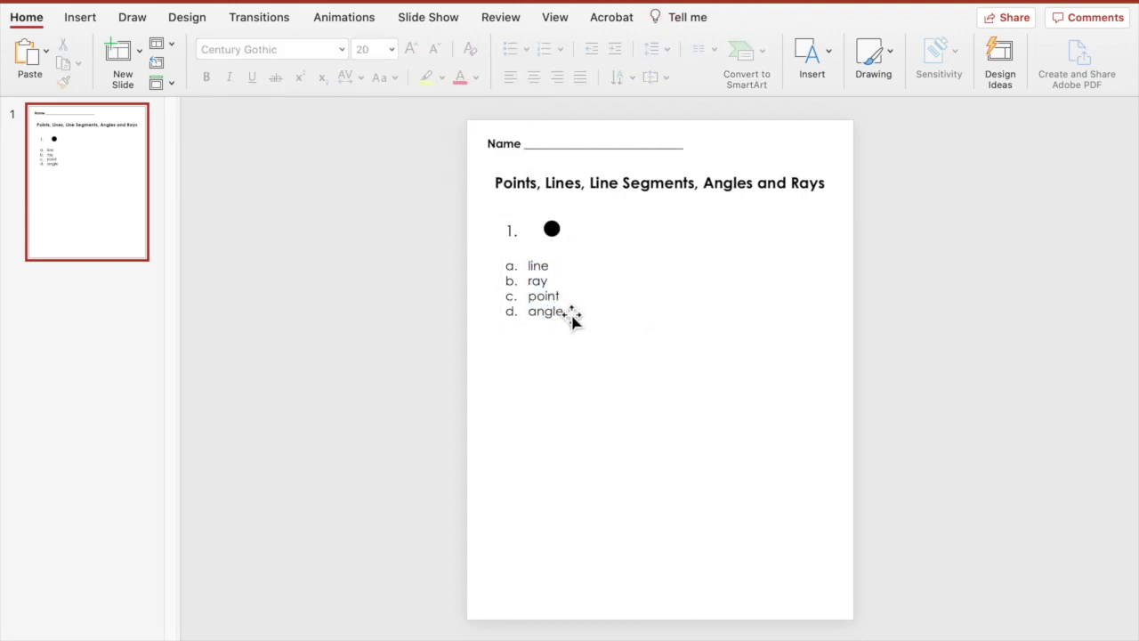
pyautogui.click(559, 314)
pyautogui.doubleClick(561, 311)
pyautogui.moveTo(566, 313); pyautogui.dragTo(517, 269)
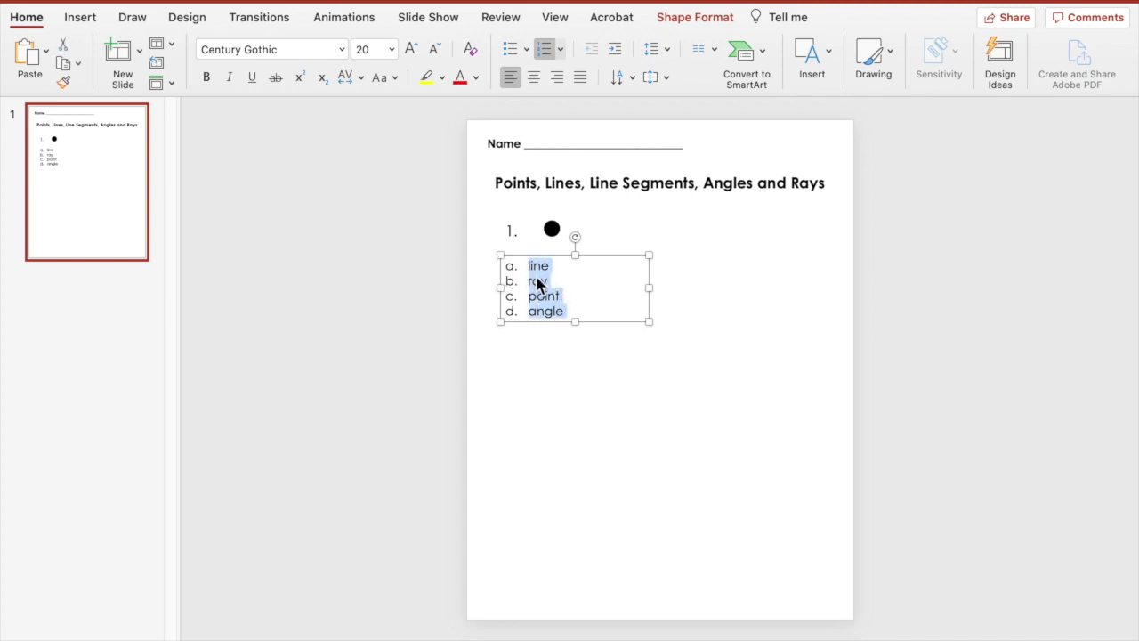
# Set the answers' line spacing to 1.5 and nudge the list up slightly.
pyautogui.click(668, 51)
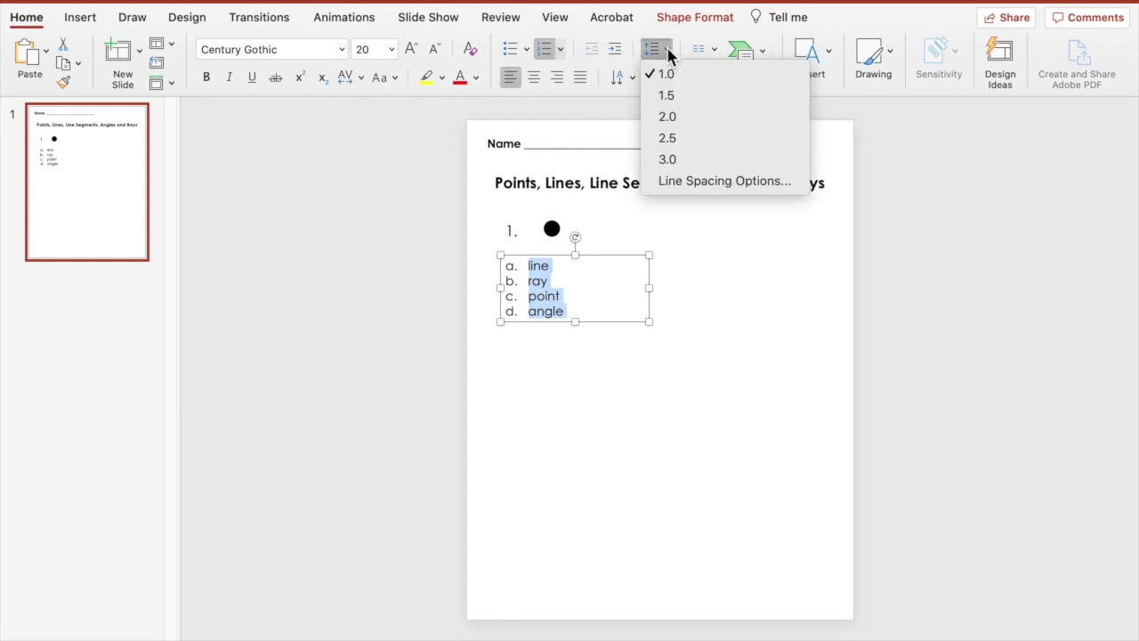
pyautogui.click(669, 97)
pyautogui.click(692, 297)
pyautogui.click(593, 350)
pyautogui.moveTo(597, 358); pyautogui.dragTo(592, 348)
pyautogui.click(580, 347)
# Group question 1's number, dot and answers, narrow it, and place a copy to the right.
pyautogui.moveTo(449, 204); pyautogui.dragTo(706, 420)
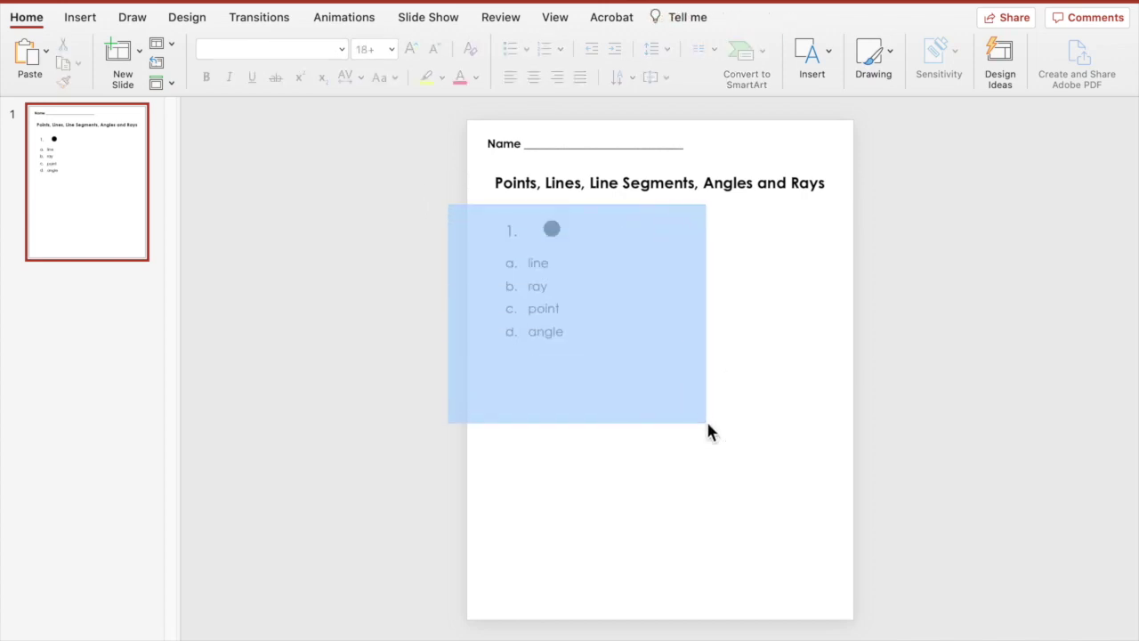
pyautogui.rightClick(558, 256)
pyautogui.moveTo(666, 318)
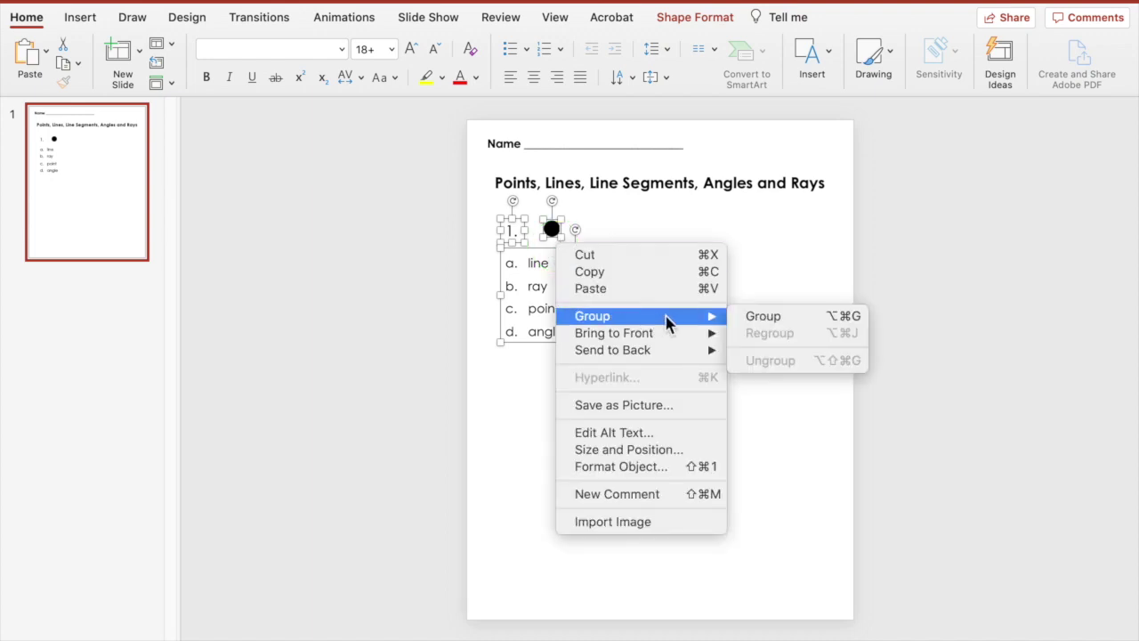
pyautogui.click(757, 316)
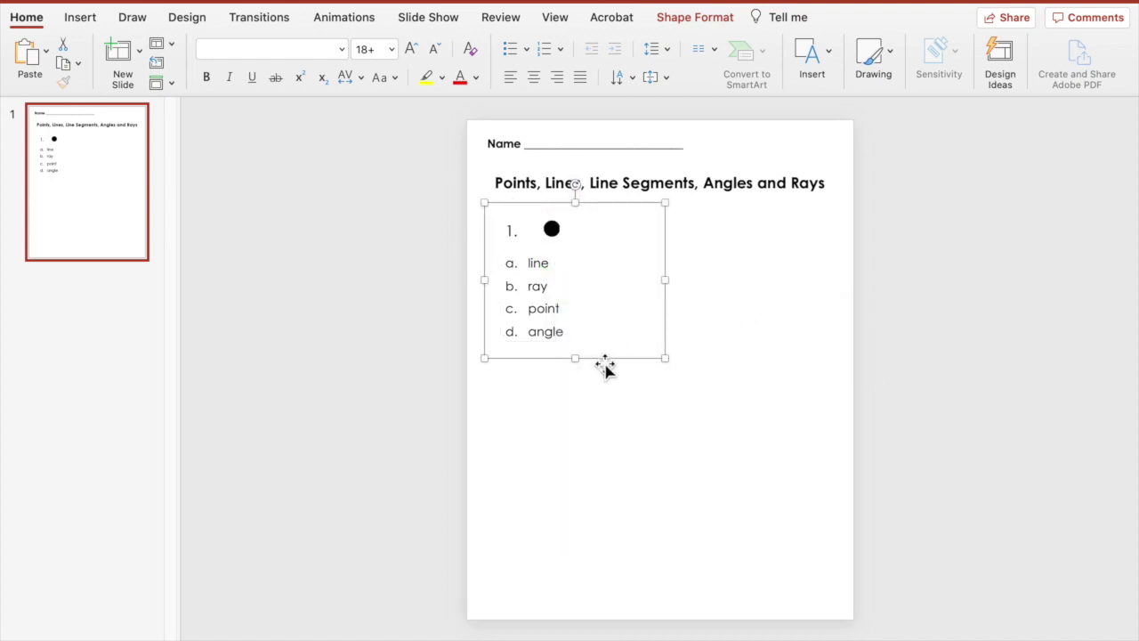
pyautogui.moveTo(671, 292); pyautogui.dragTo(642, 292)
pyautogui.moveTo(608, 366); pyautogui.dragTo(770, 359)
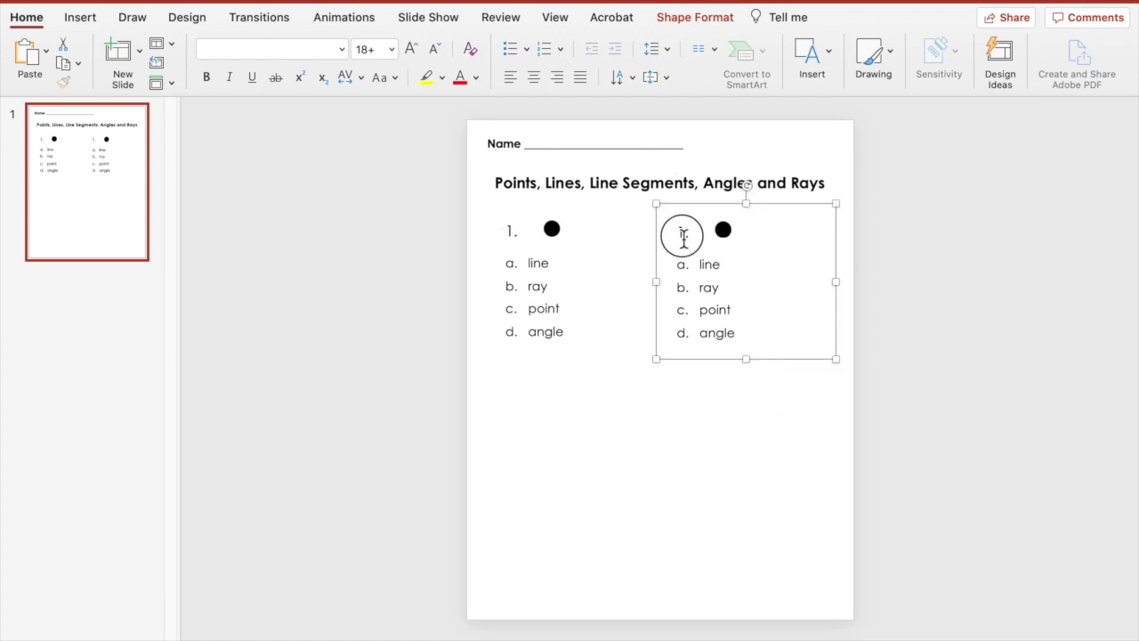